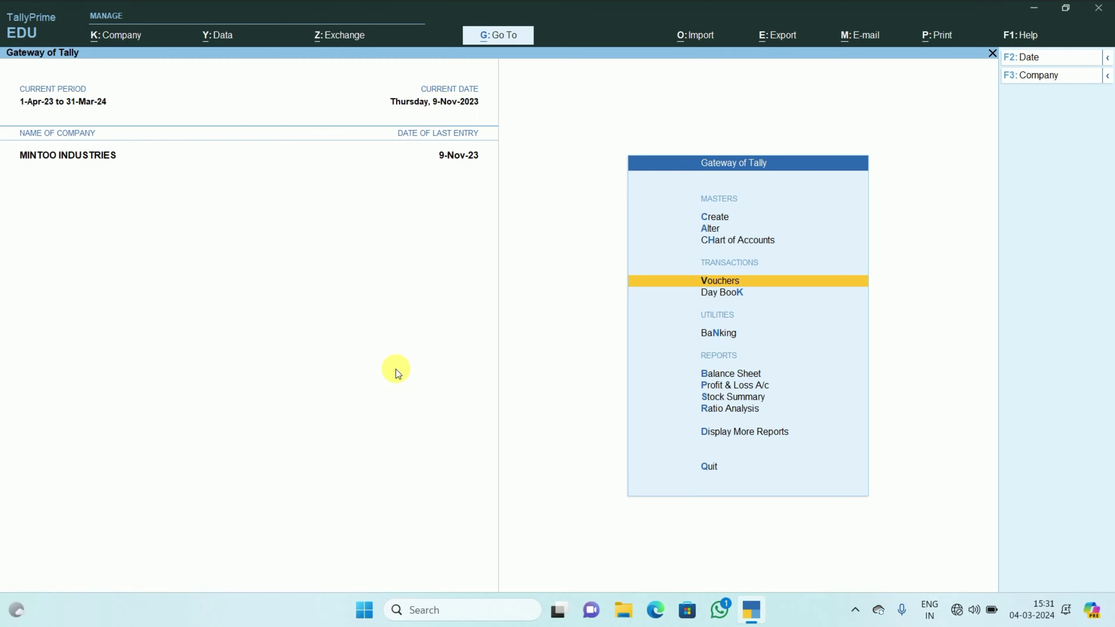
Display the Sales Register and open the list of November sales vouchers.
key("d")
key("a")
key("s")
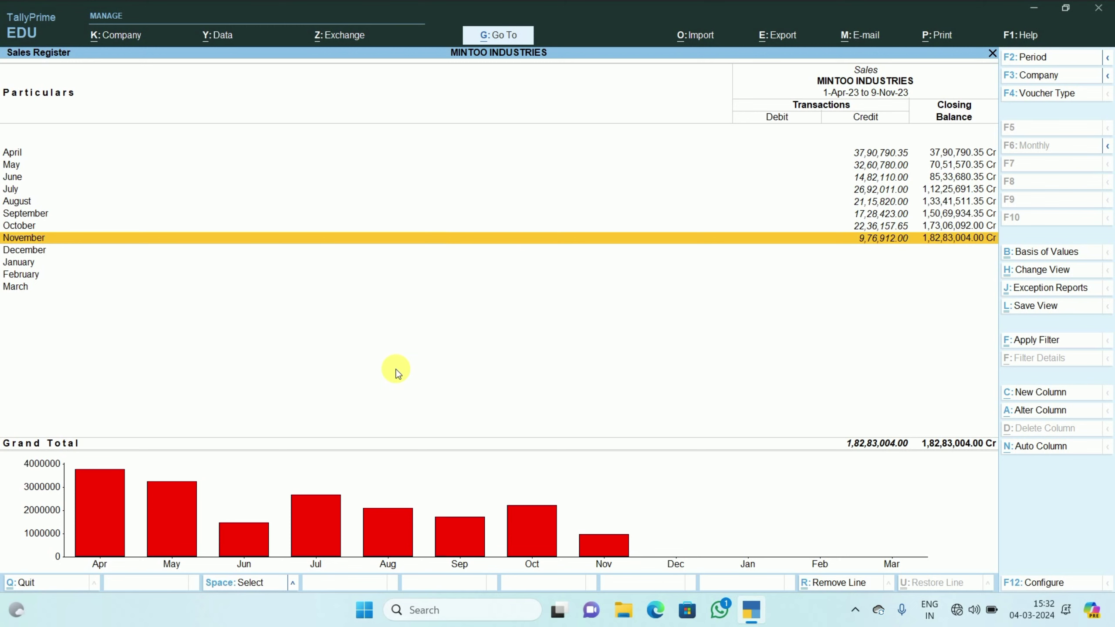
key("Return")
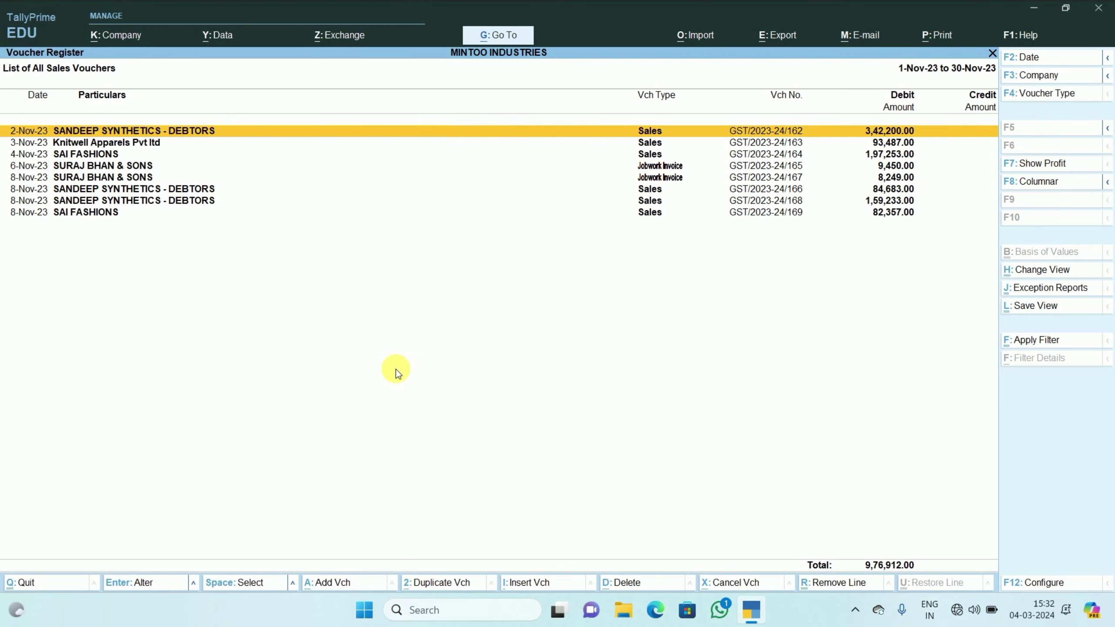
Copy the voucher number from the last November sales voucher, dated 8-Nov-23 for SAI FASHIONS, and close the voucher.
key("Down")
key("Down")
key("Down")
key("Down")
key("Down")
key("Down")
key("Down")
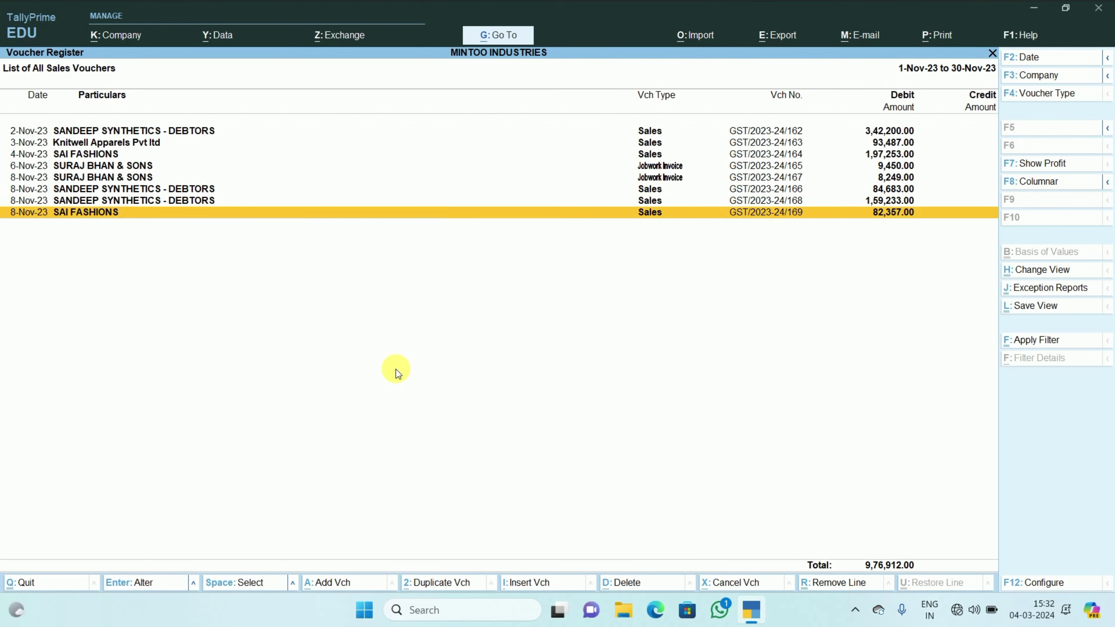
key("Return")
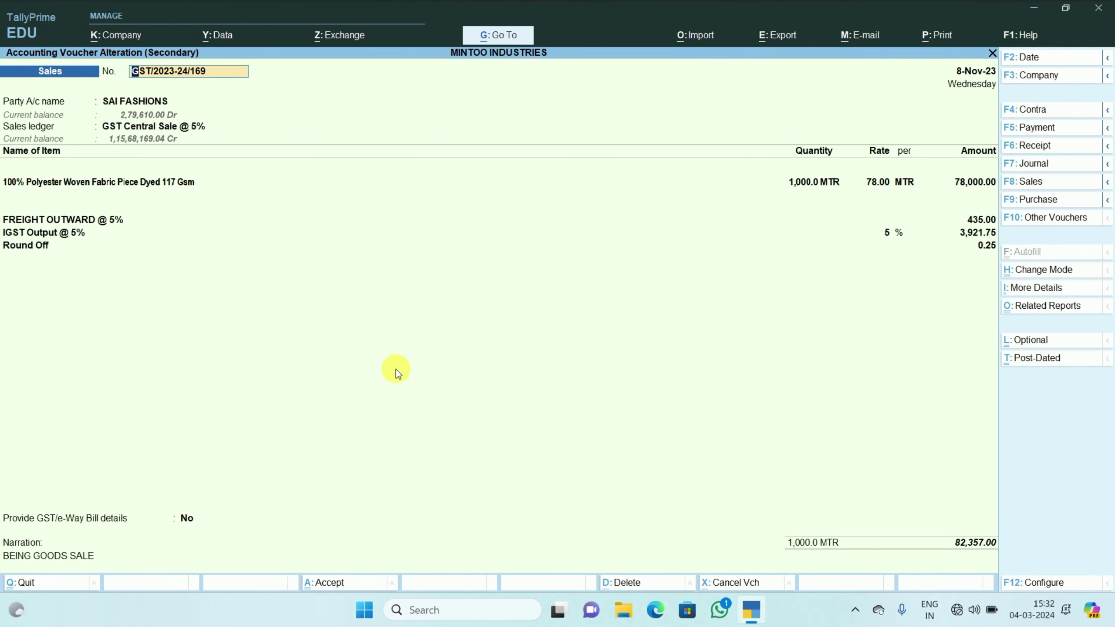
key("ctrl")
key("Escape")
key("y")
key("Escape")
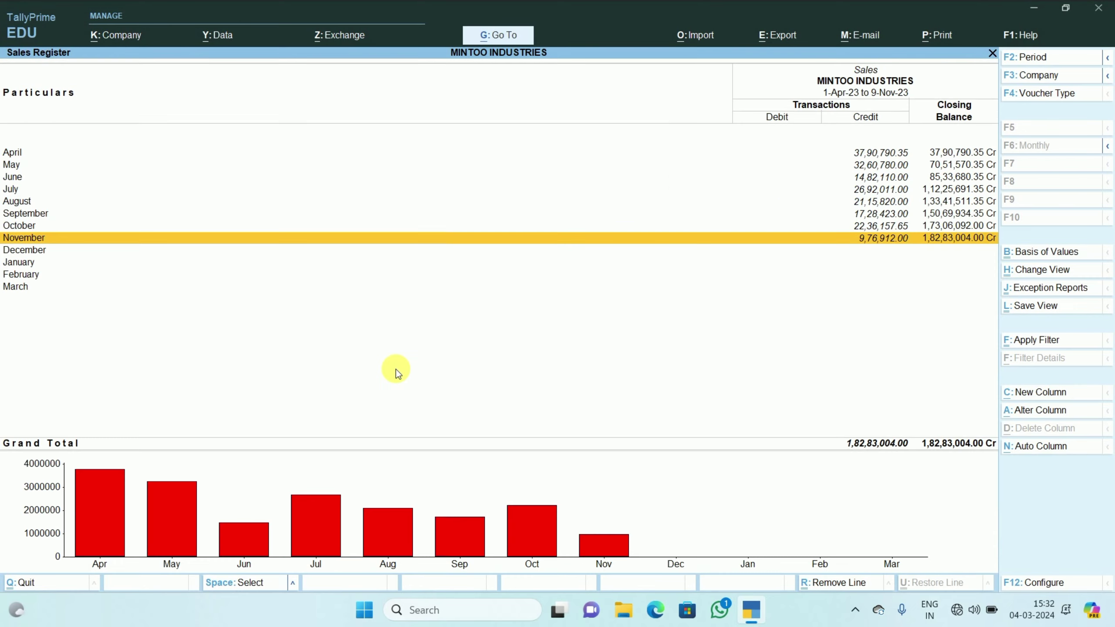
Leave the Sales Register for the Gateway of Tally and start a new sales voucher.
key("Escape")
key("Escape")
key("Escape")
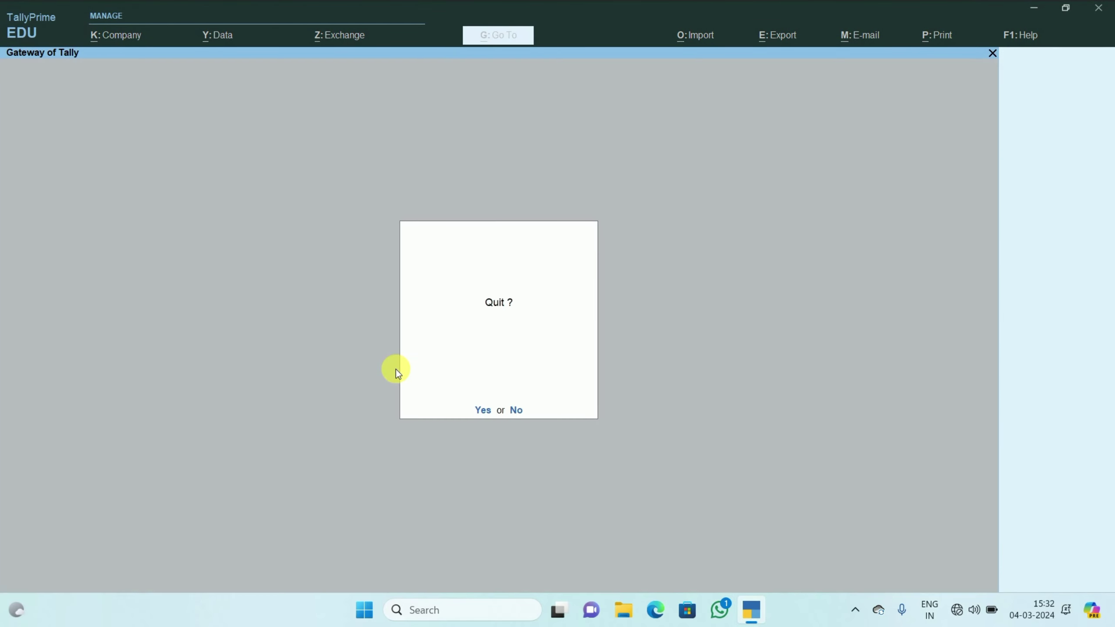
key("Escape")
key("Down")
key("Down")
key("Down")
key("Down")
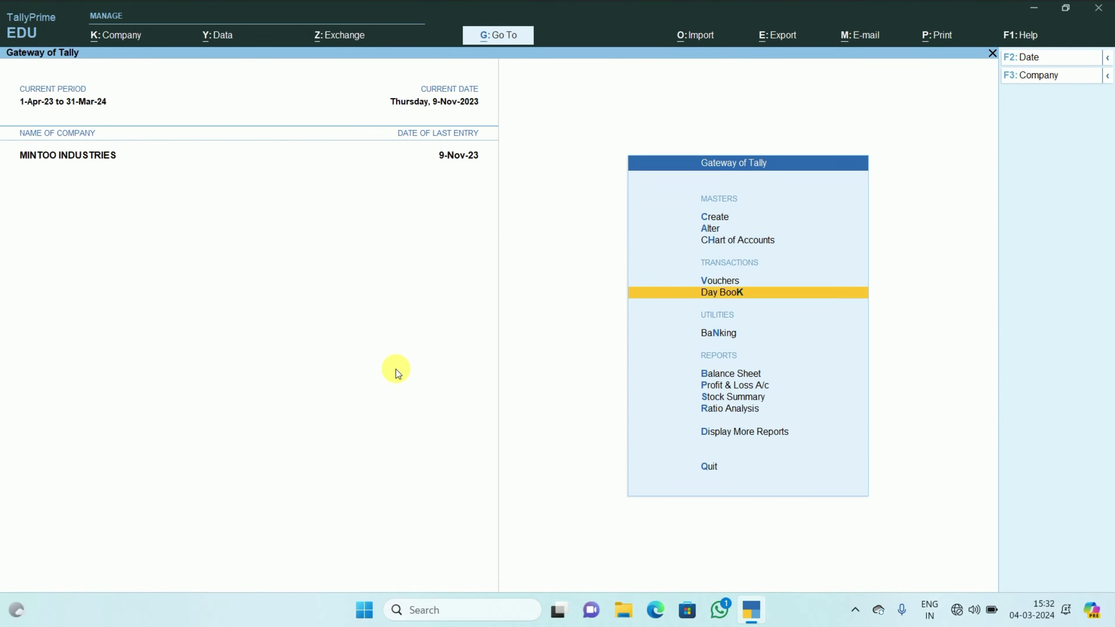
key("Up")
key("Return")
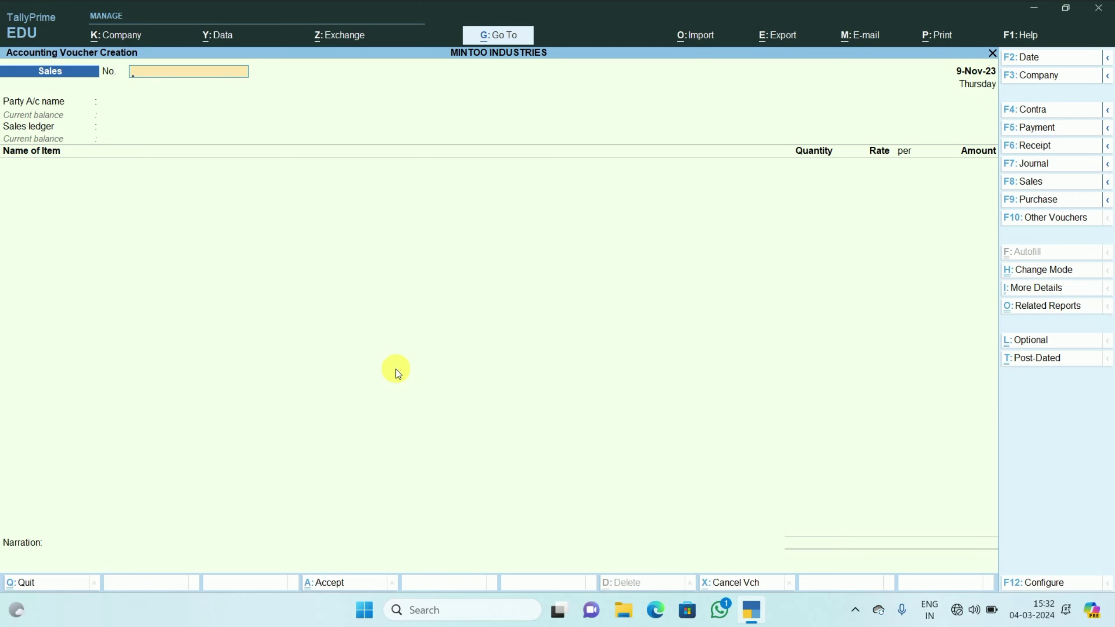
key("XF86MonBrightnessUp")
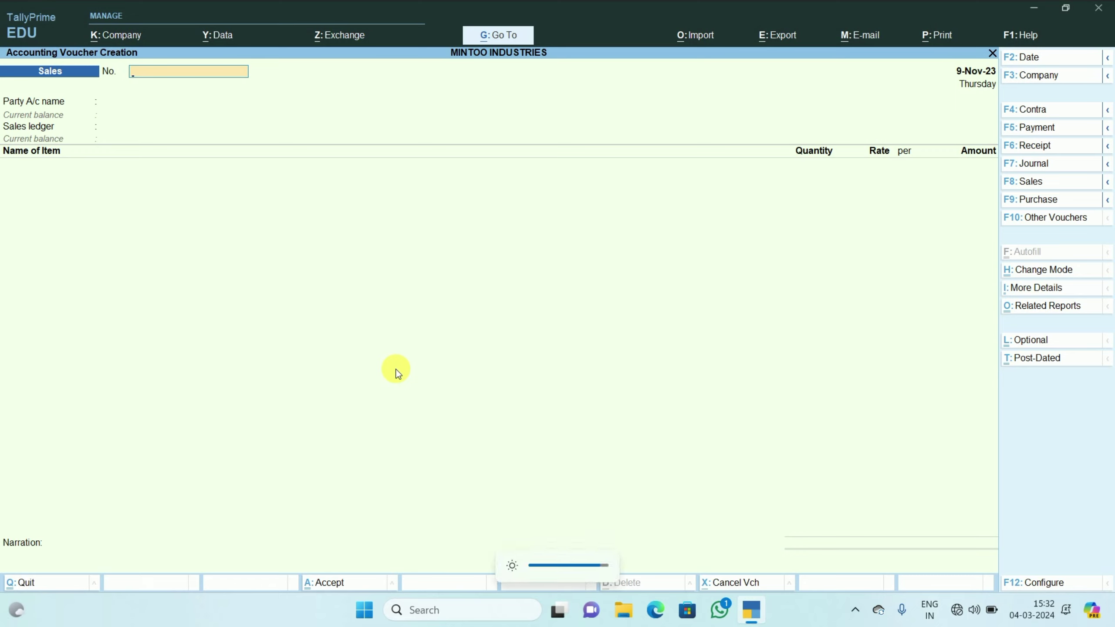
key("XF86MonBrightnessUp")
Set the sales voucher's date to 1-Apr-23.
key("F2")
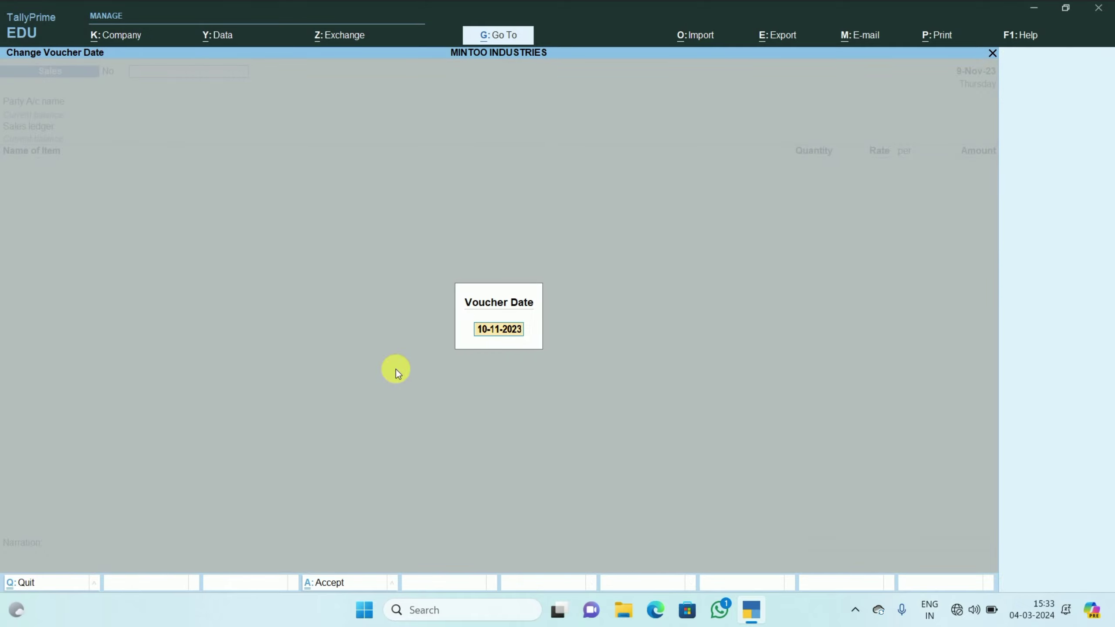
type("1.4.23")
key("Return")
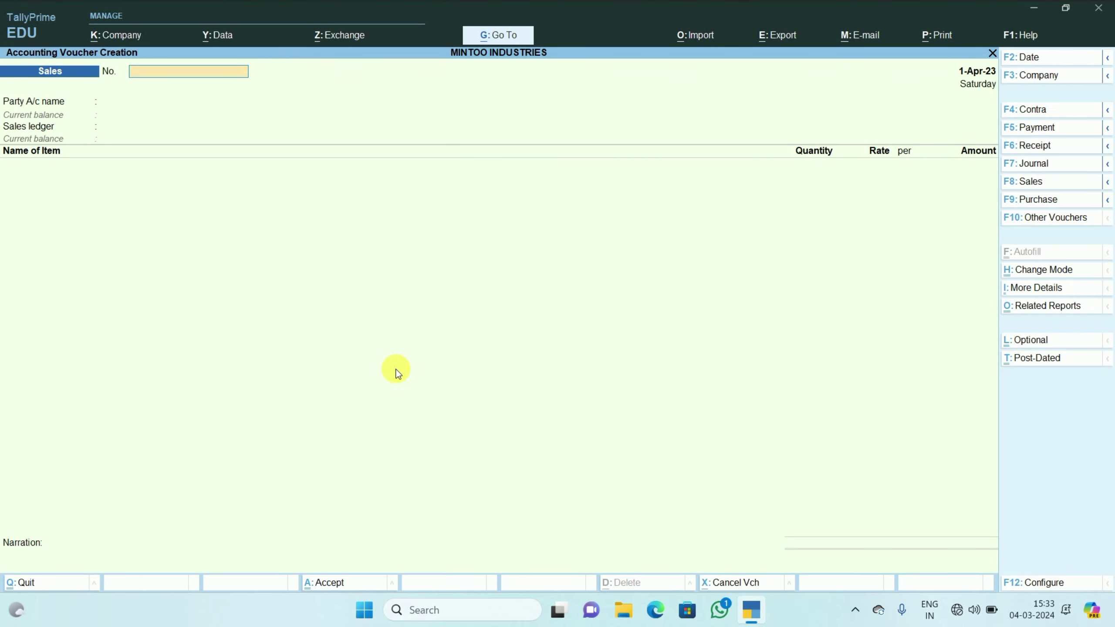
Paste the copied voucher number into the new sales voucher and change it to GST/2023-24/170.
key("ctrl")
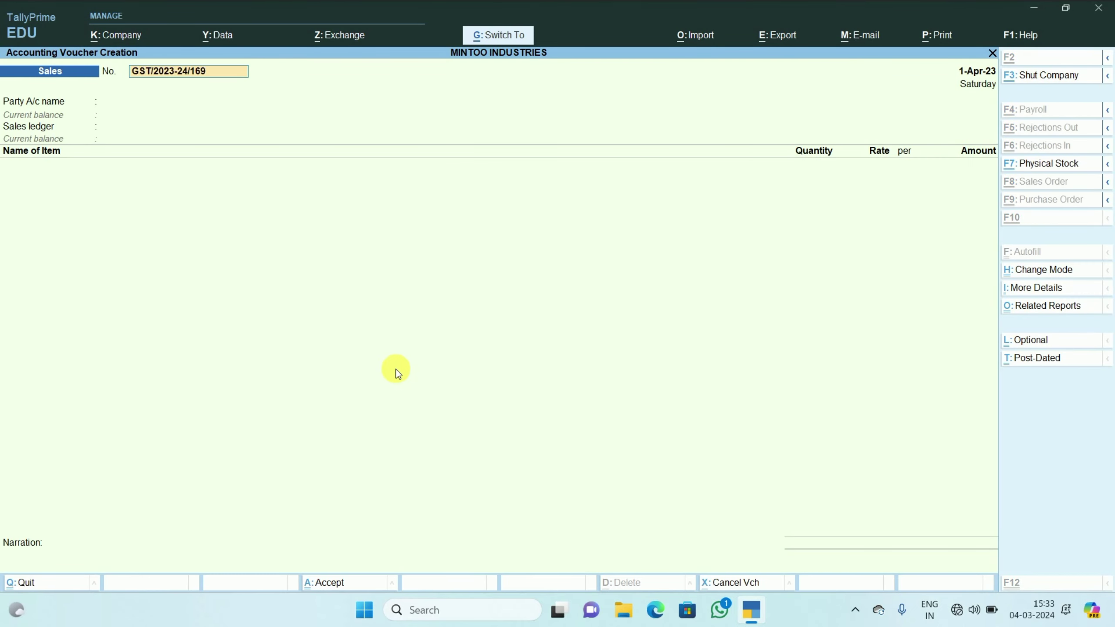
key("BackSpace")
key("BackSpace")
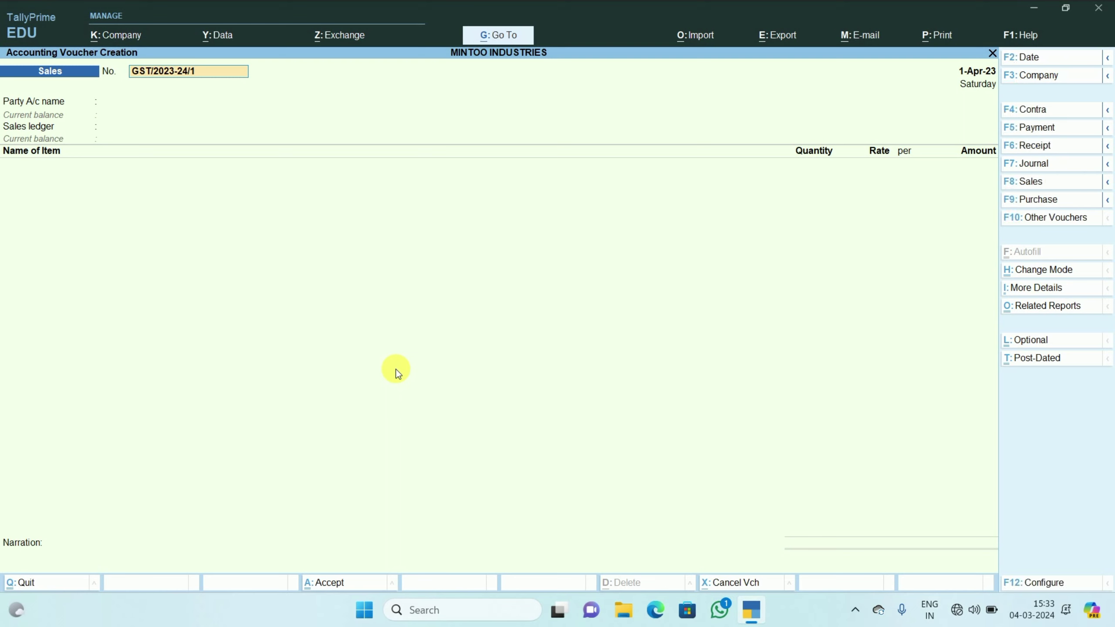
type("70")
key("Return")
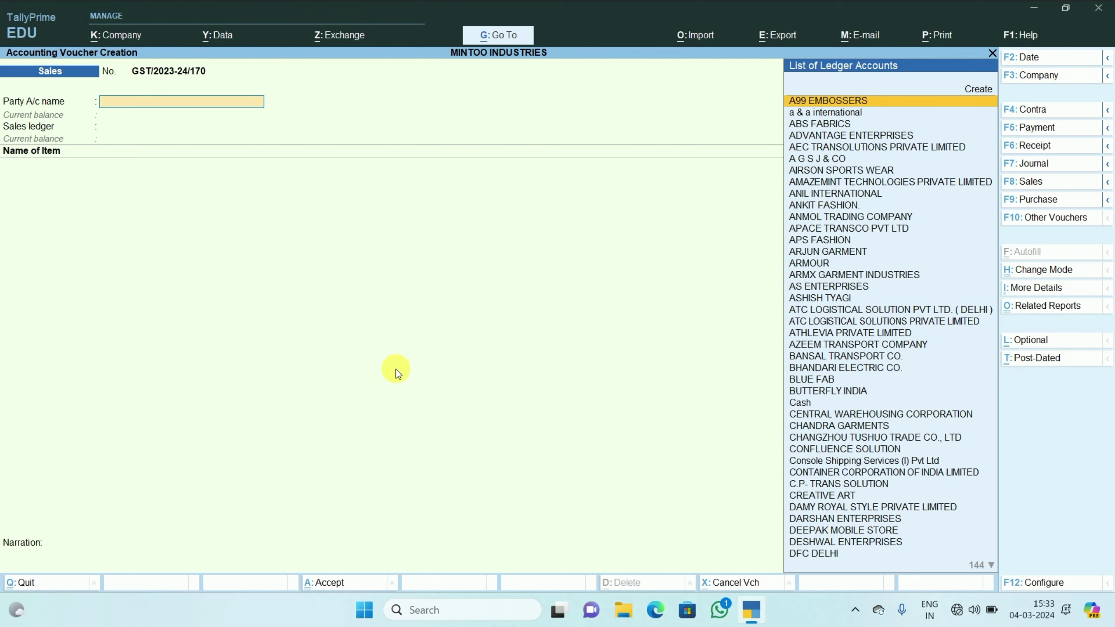
Choose ARJUN GARMENT as the sales voucher's party account.
key("Down")
key("Down")
key("Down")
key("Down")
key("Down")
key("Down")
key("Down")
key("Down")
key("Down")
key("Down")
key("Down")
key("Down")
key("Down")
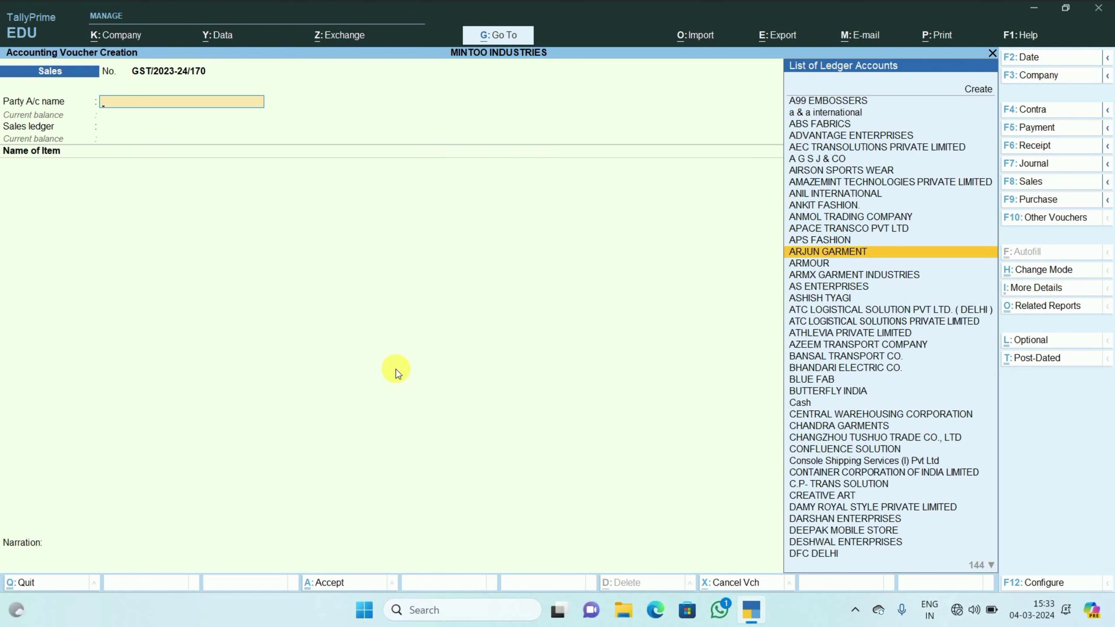
key("Return")
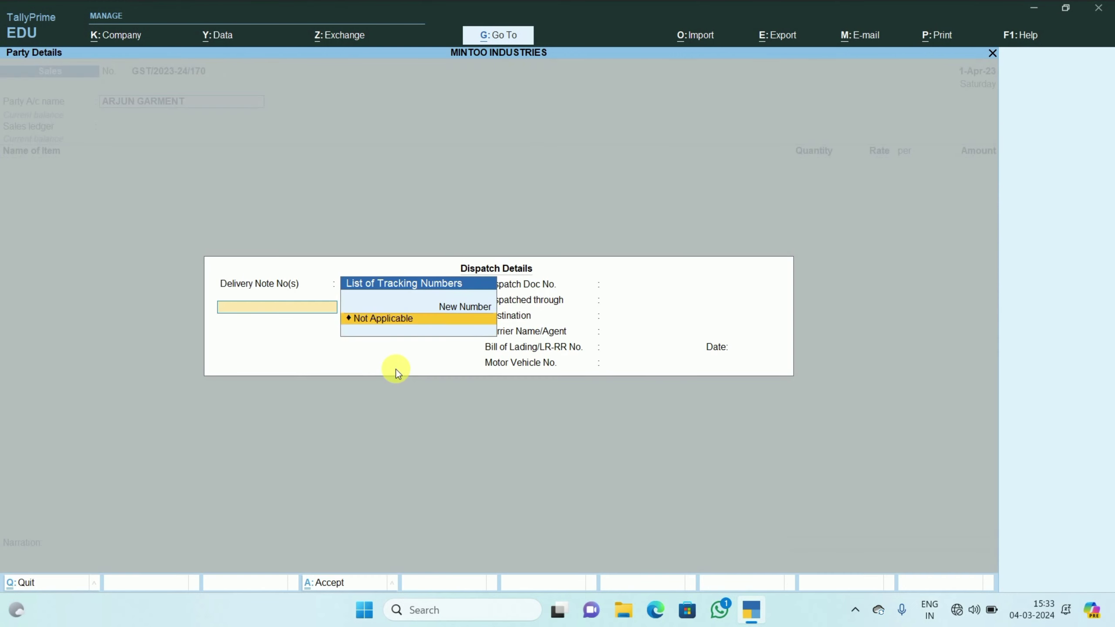
Set the delivery note number to Not Applicable and accept the dispatch details with the remaining fields blank.
key("Escape")
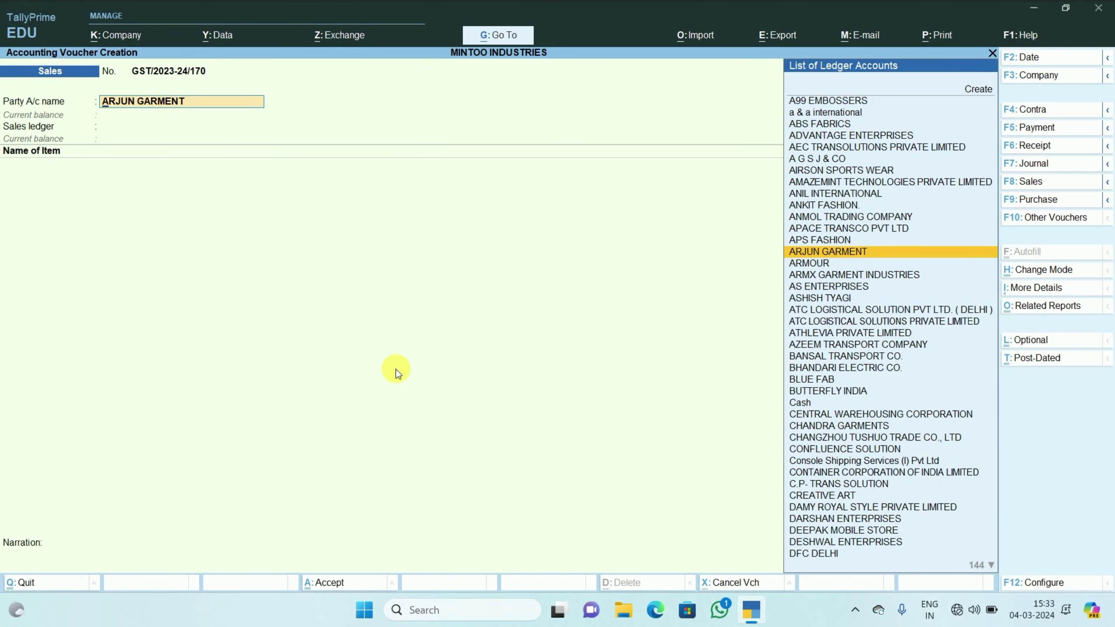
key("Return")
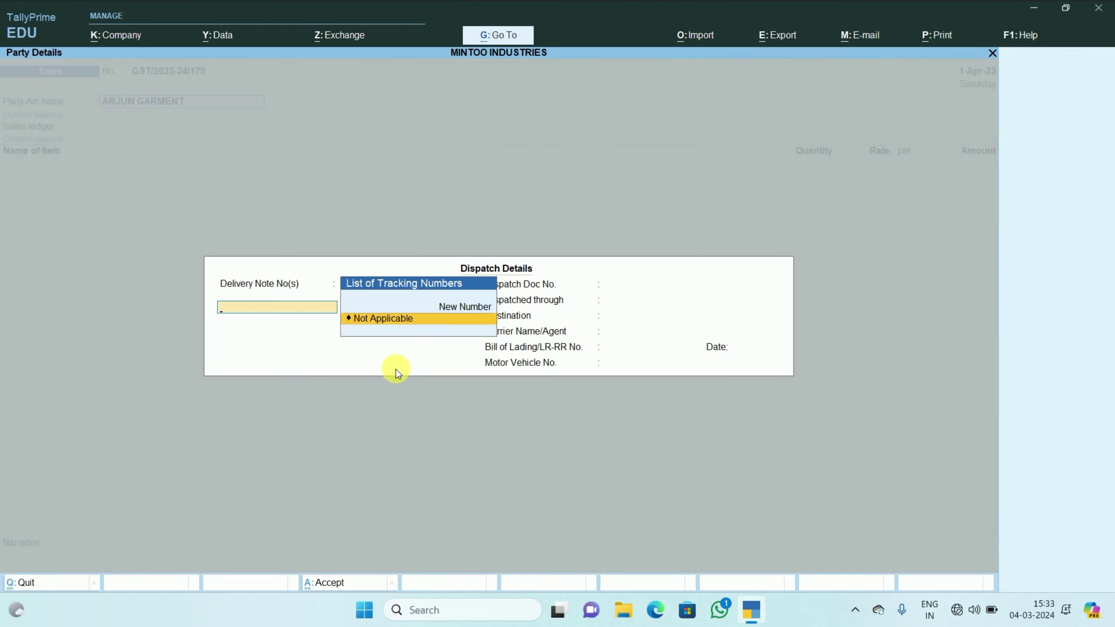
key("Return")
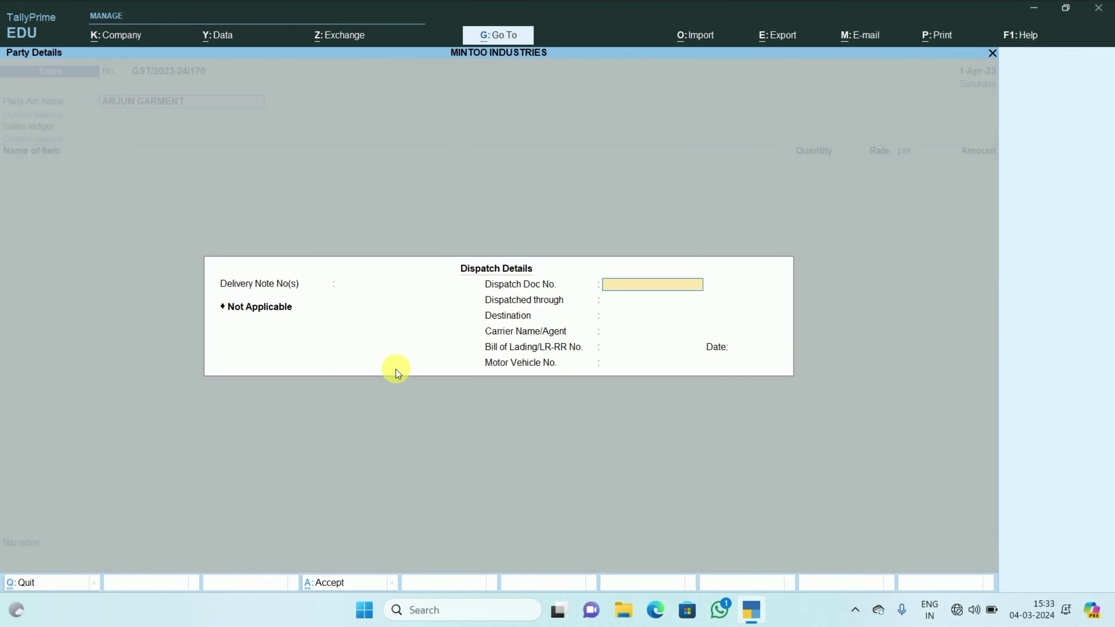
key("Return")
key("Return")
key("Return")
key("Return")
key("Return")
key("Return")
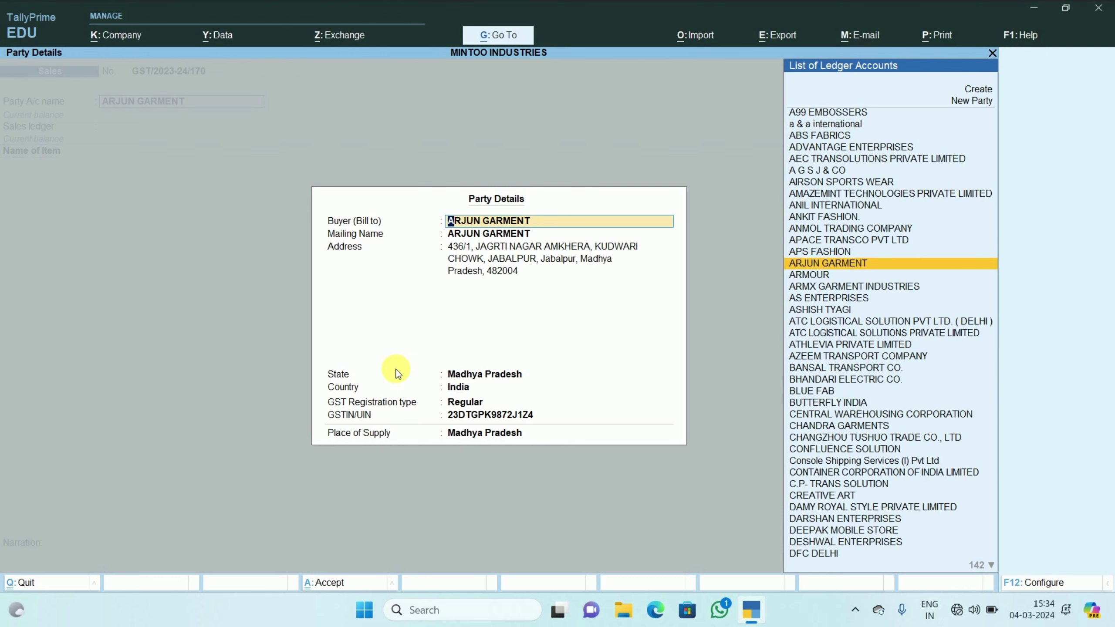
Configure the party details to provide separate Buyer and Consignee details, keeping the other options unchanged.
key("F12")
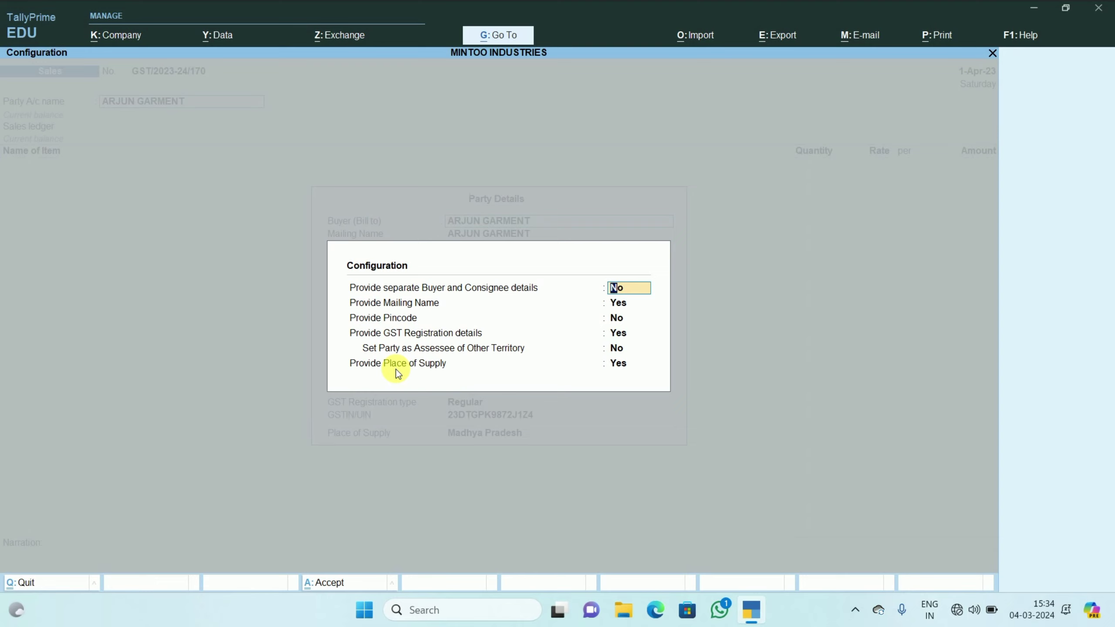
type("Y")
key("Return")
key("Return")
key("Return")
key("Return")
key("Return")
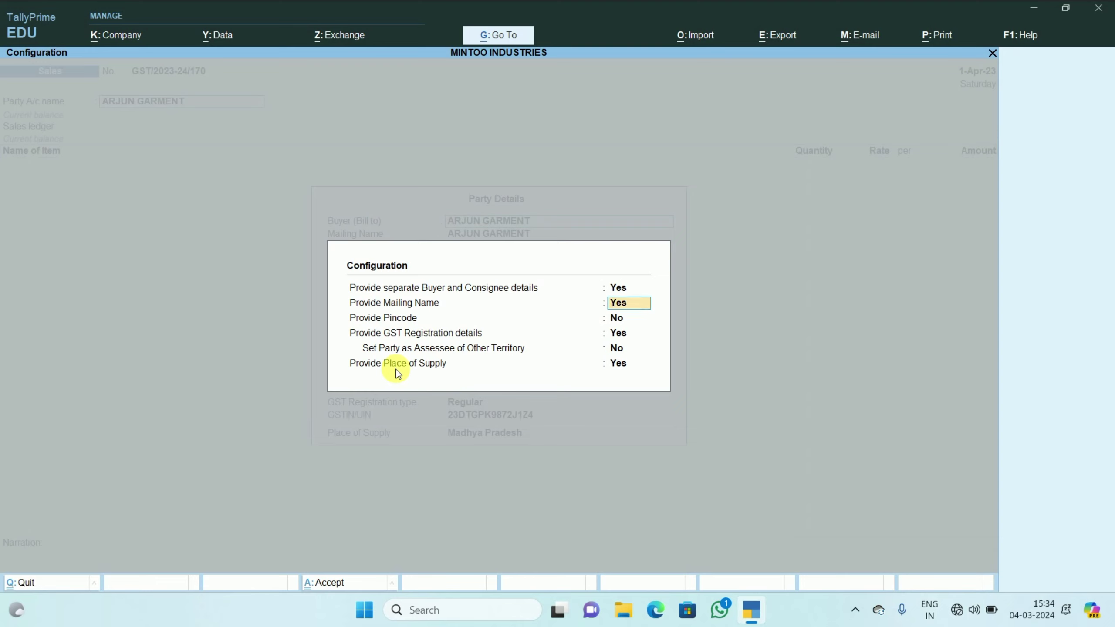
key("Return")
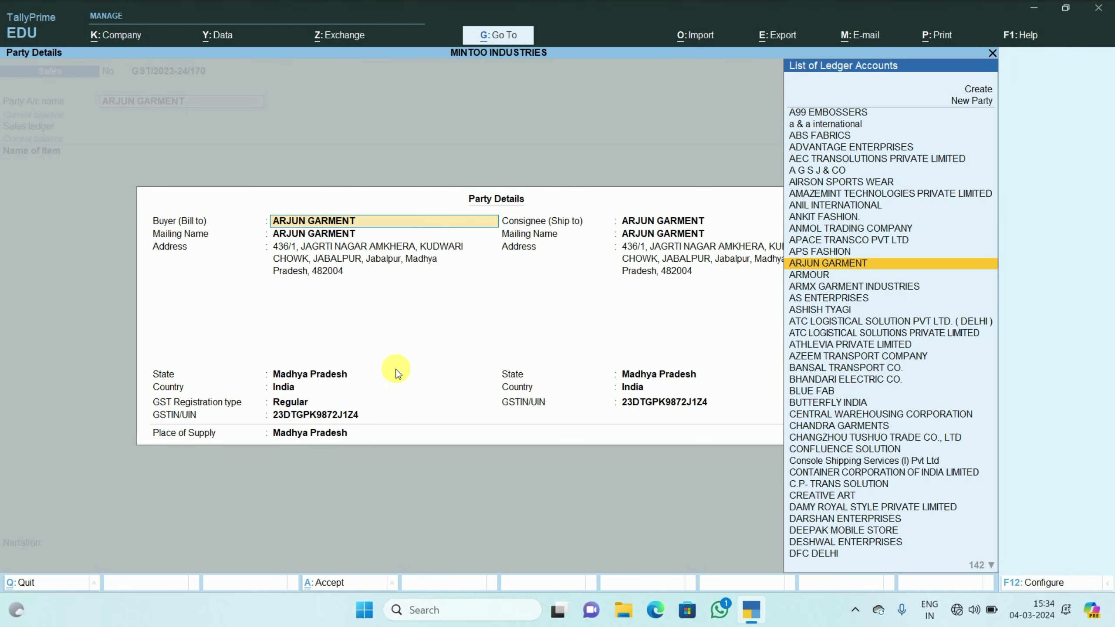